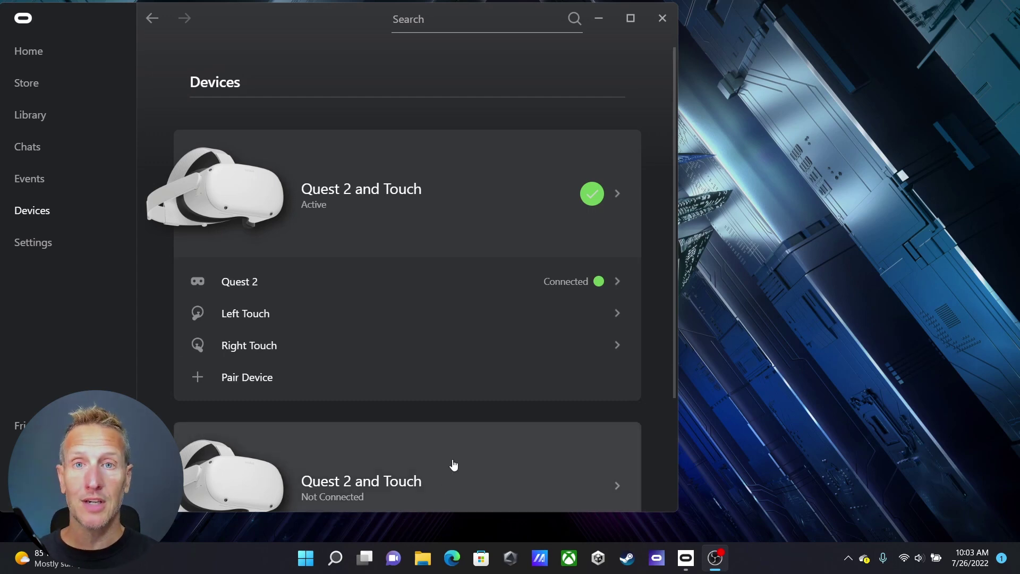
Pick the VR template, name the project 'VR Core', and create it
click(598, 557)
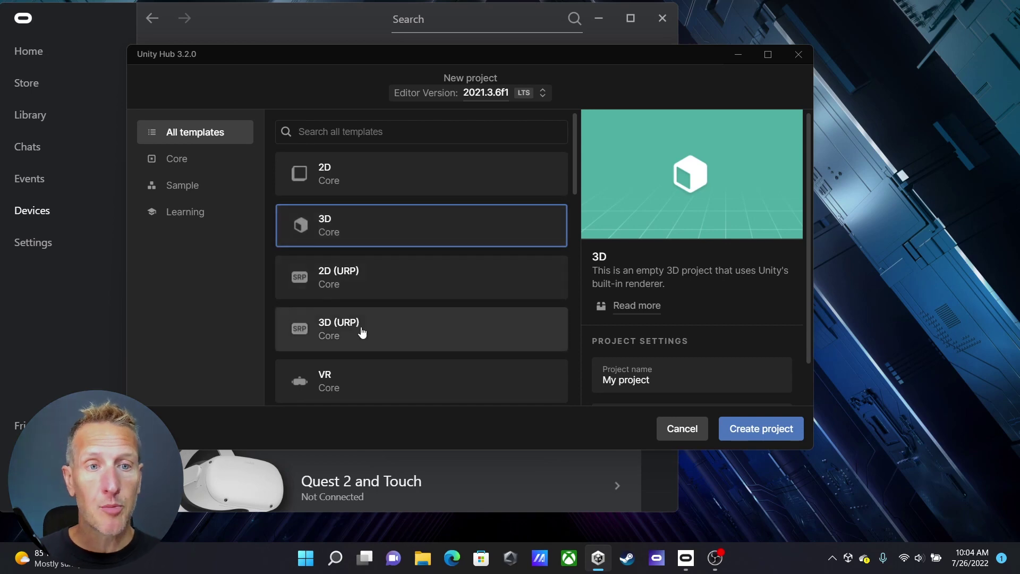
scroll(359, 330, down, 1)
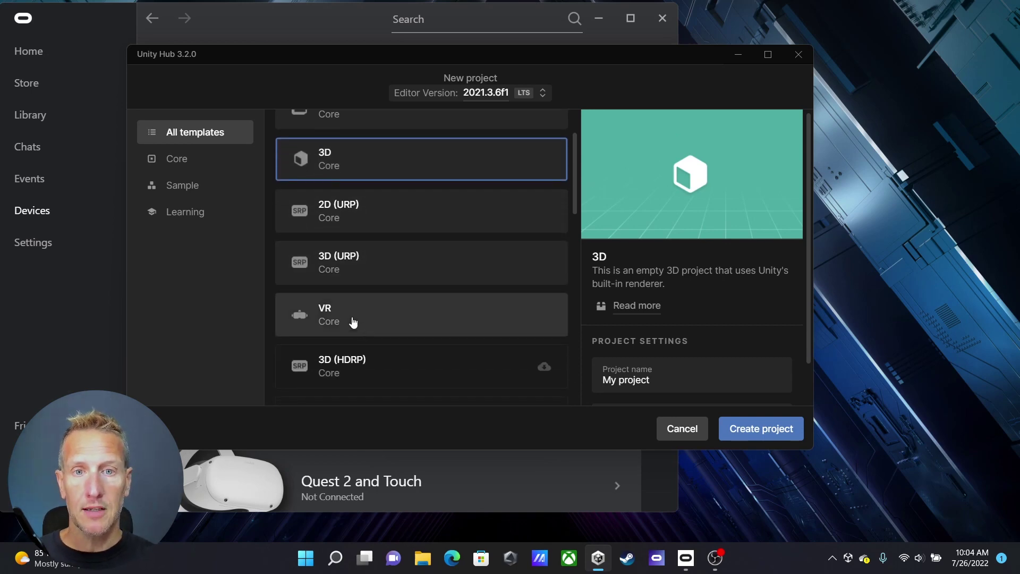
click(351, 315)
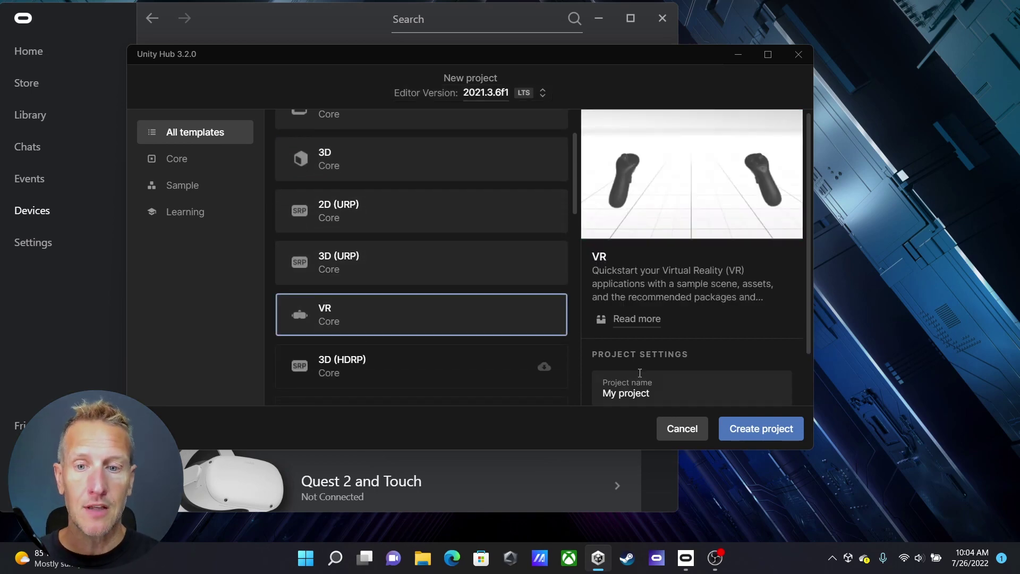
click(627, 393)
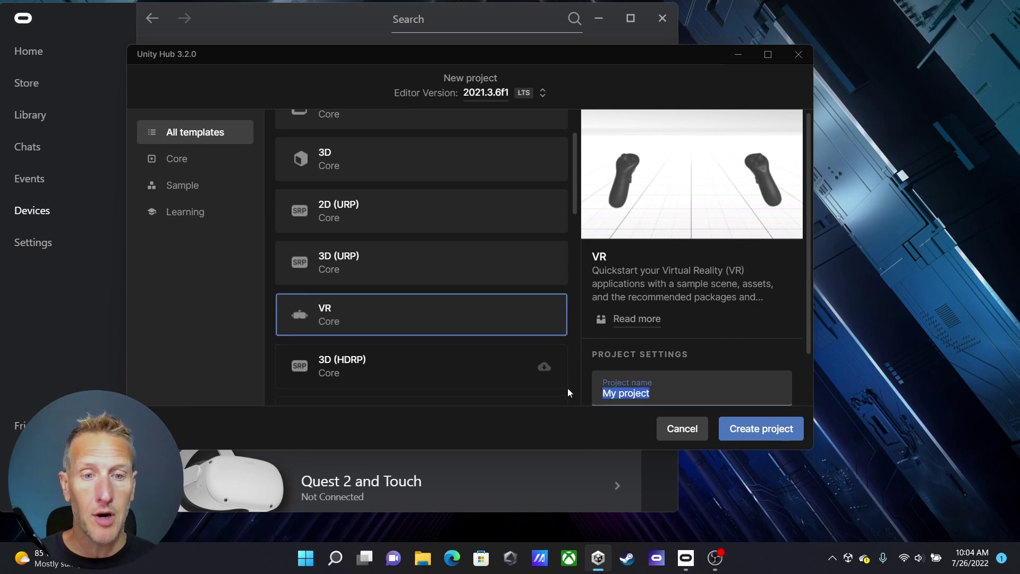
text(VR Core)
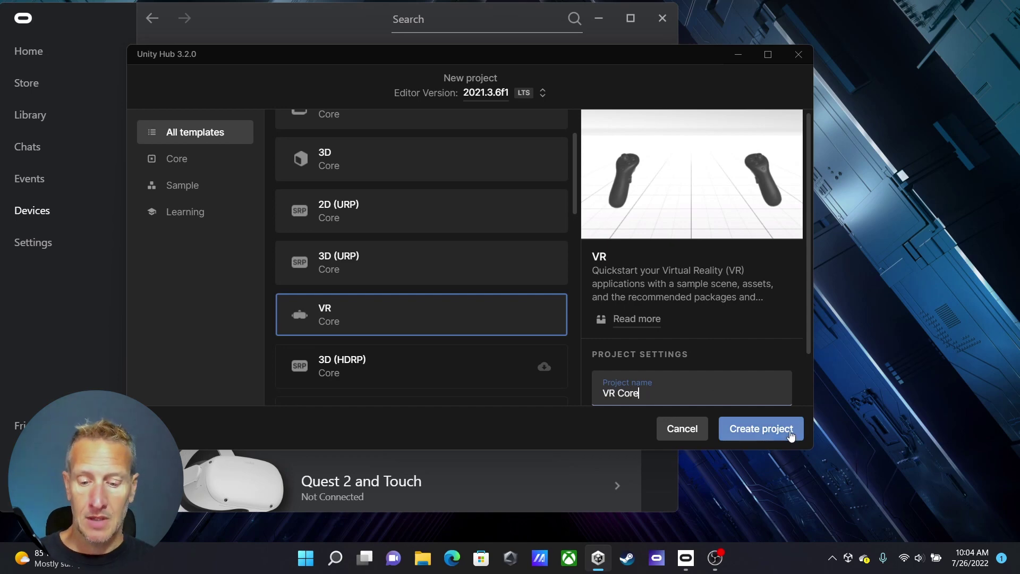
click(761, 428)
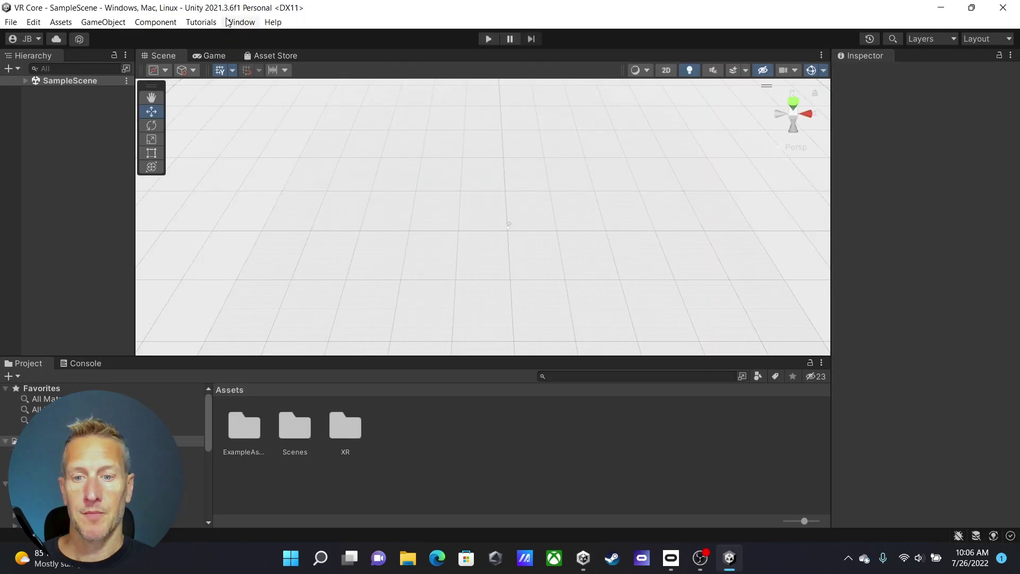
Open the Package Manager from the Window menu and reposition it
click(228, 22)
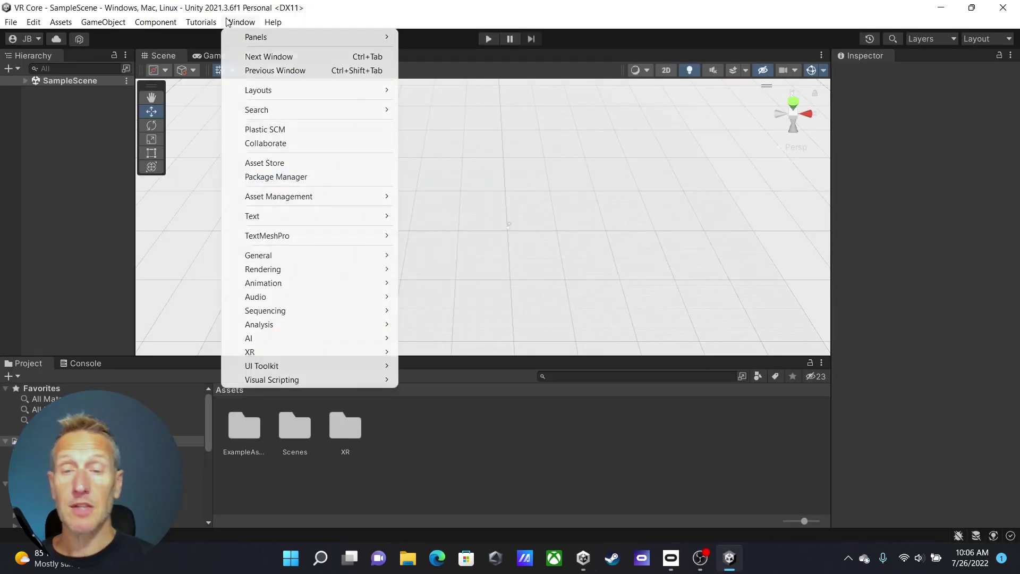
click(264, 181)
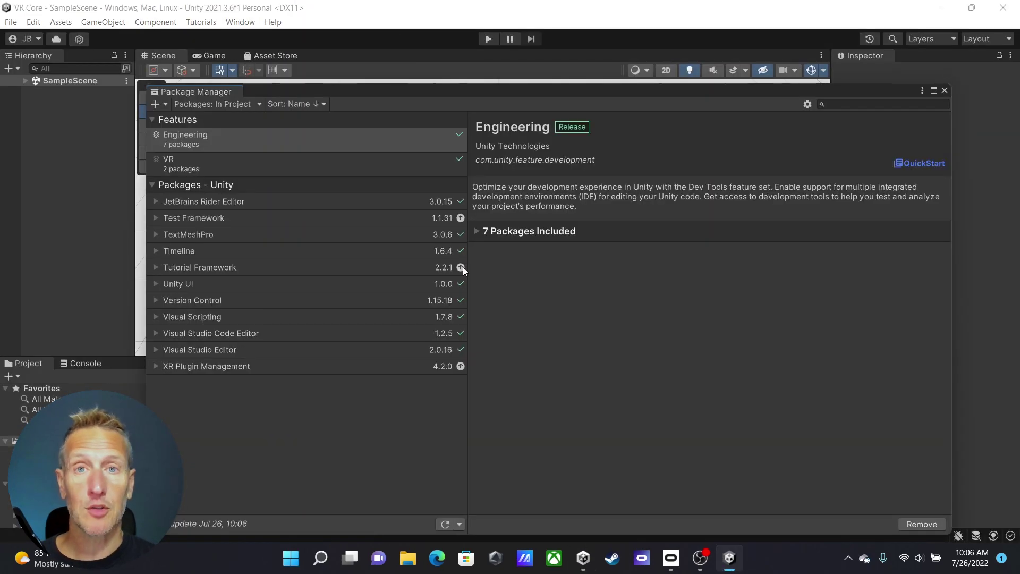
drag(424, 95, 397, 76)
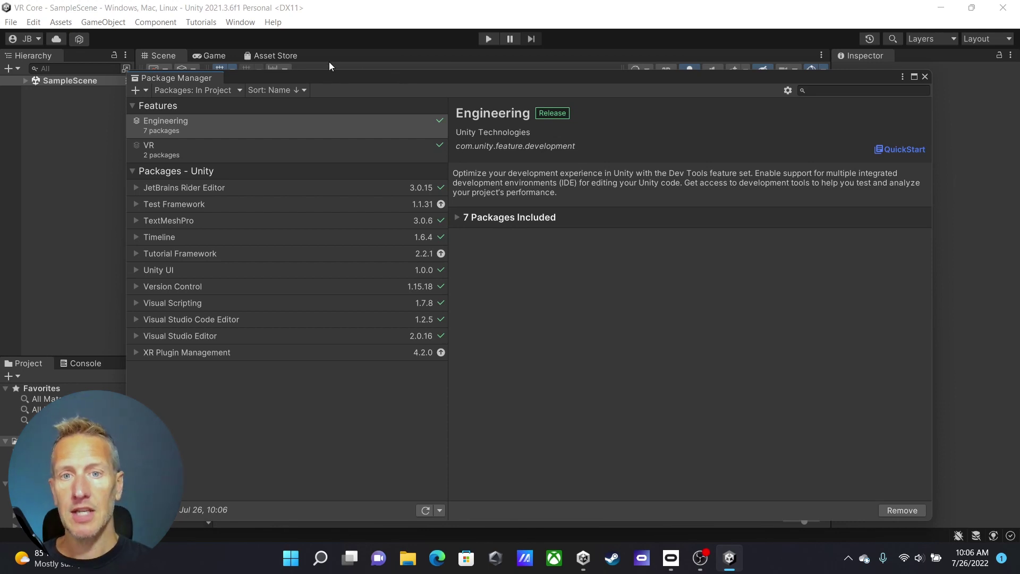
Review the VR feature's included packages and XR Plugin Management's versions (4.2.0 installed)
click(159, 145)
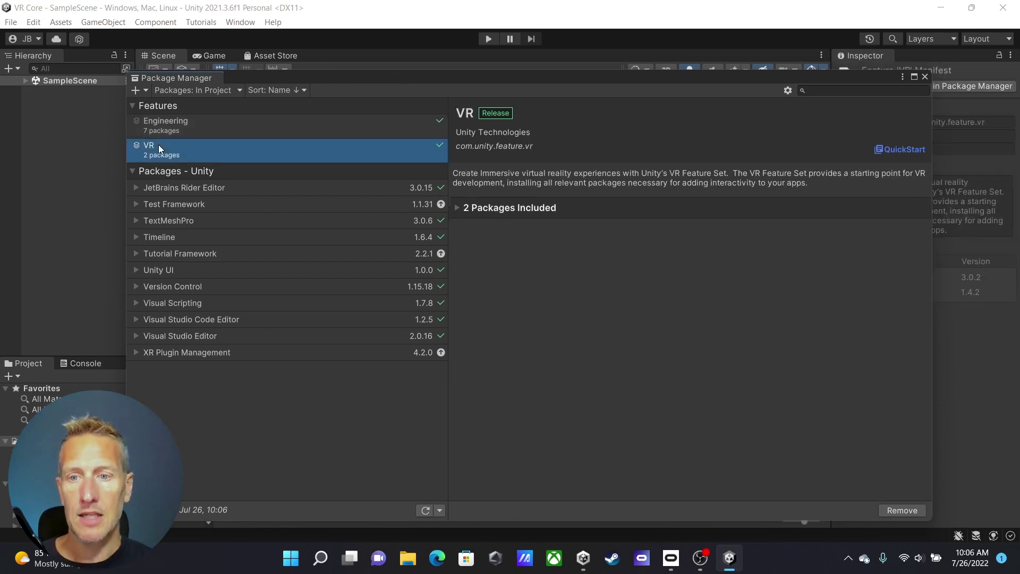
click(457, 207)
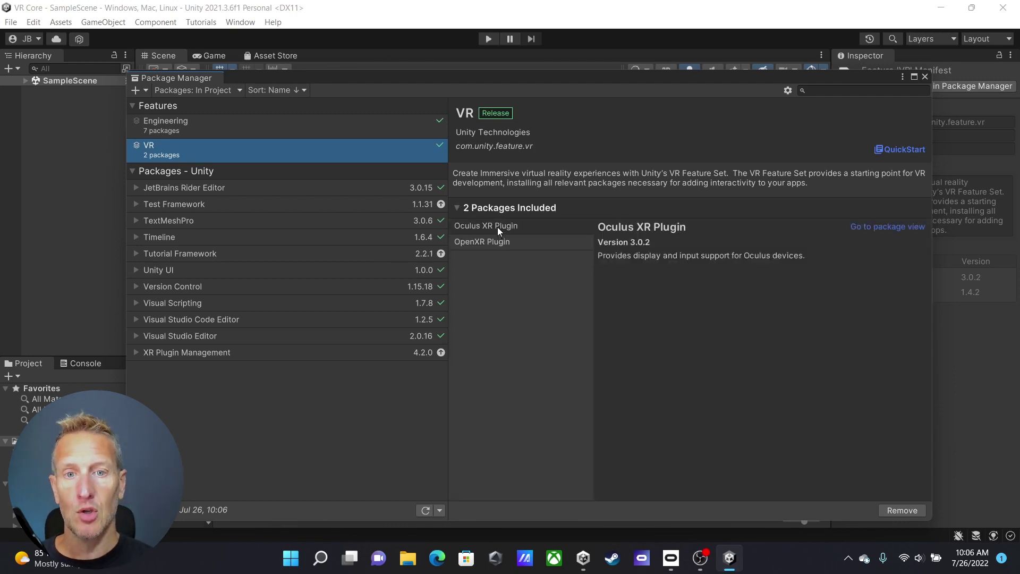
click(162, 125)
click(158, 145)
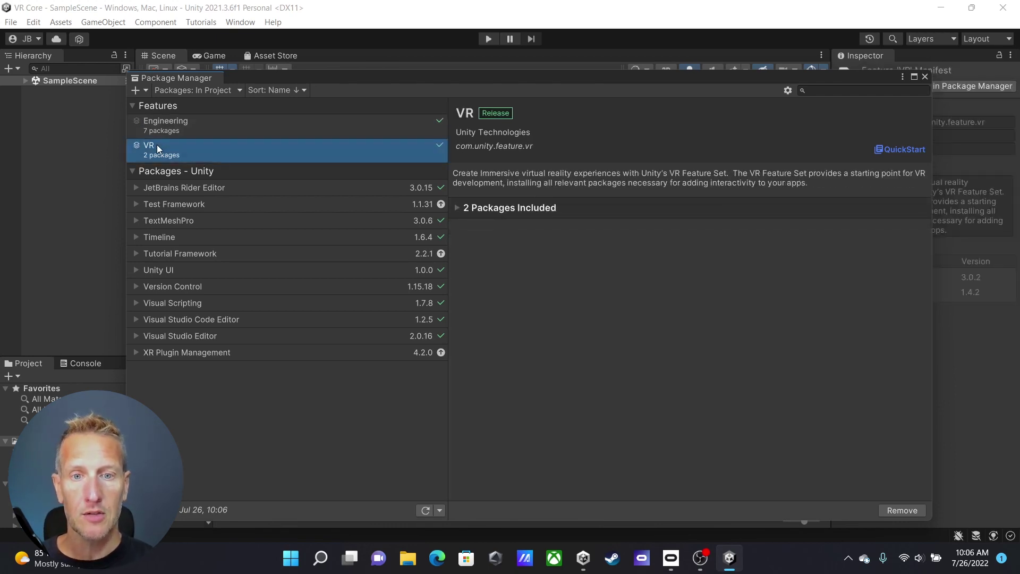
click(458, 207)
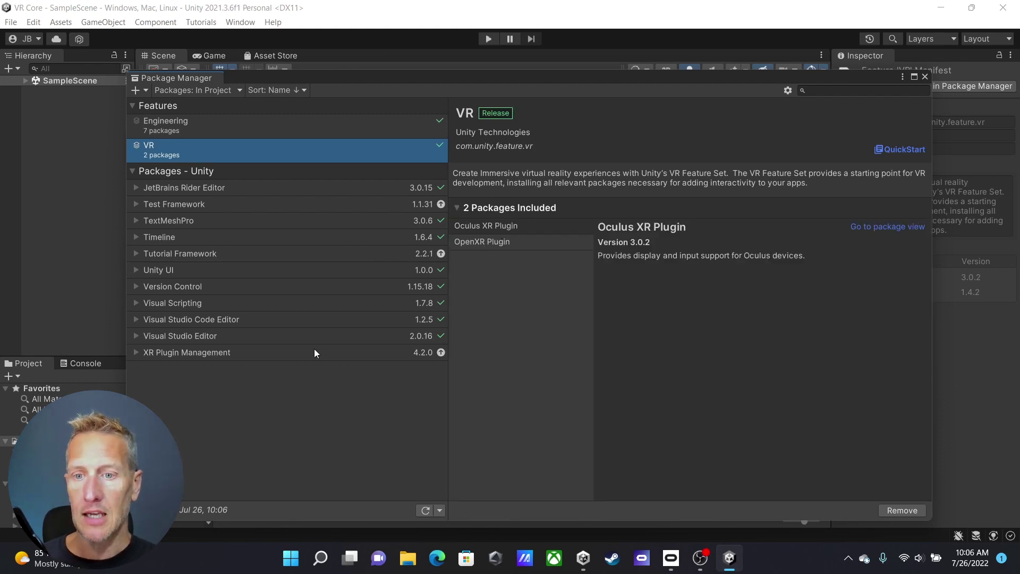
click(141, 354)
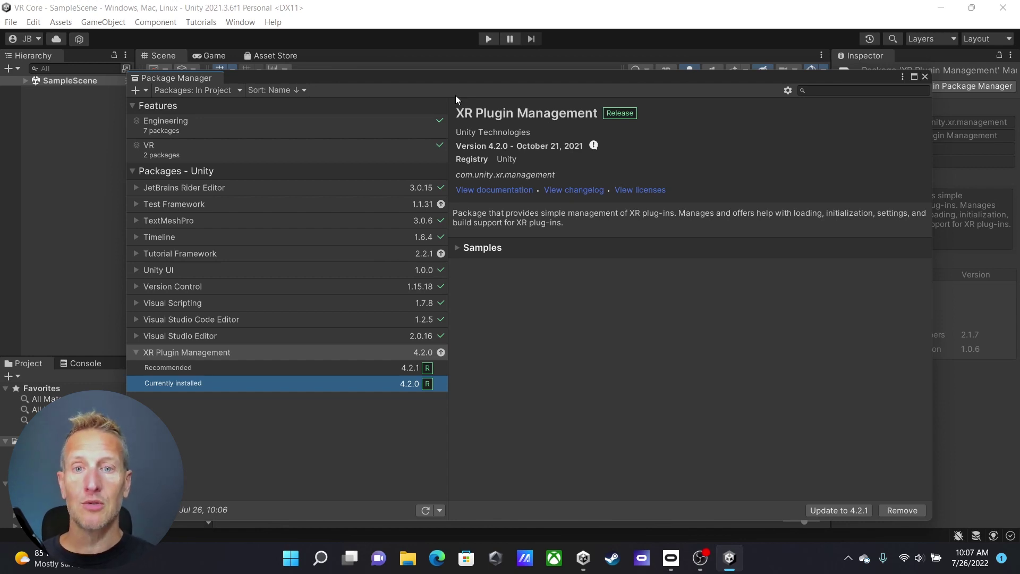
List Unity Registry packages and search 'intera', then clear the fruitless search
click(197, 90)
click(193, 104)
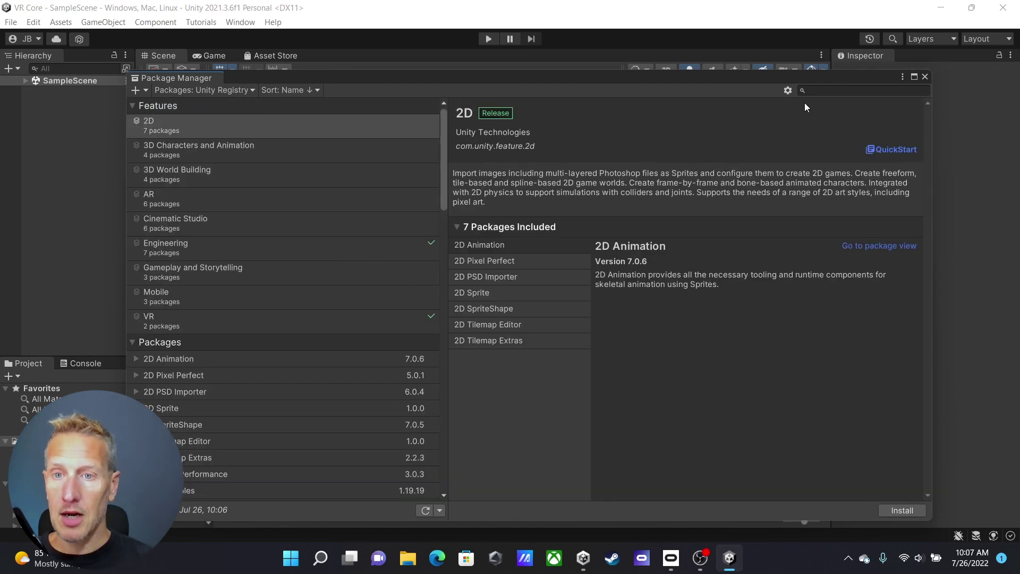
click(840, 89)
text(int)
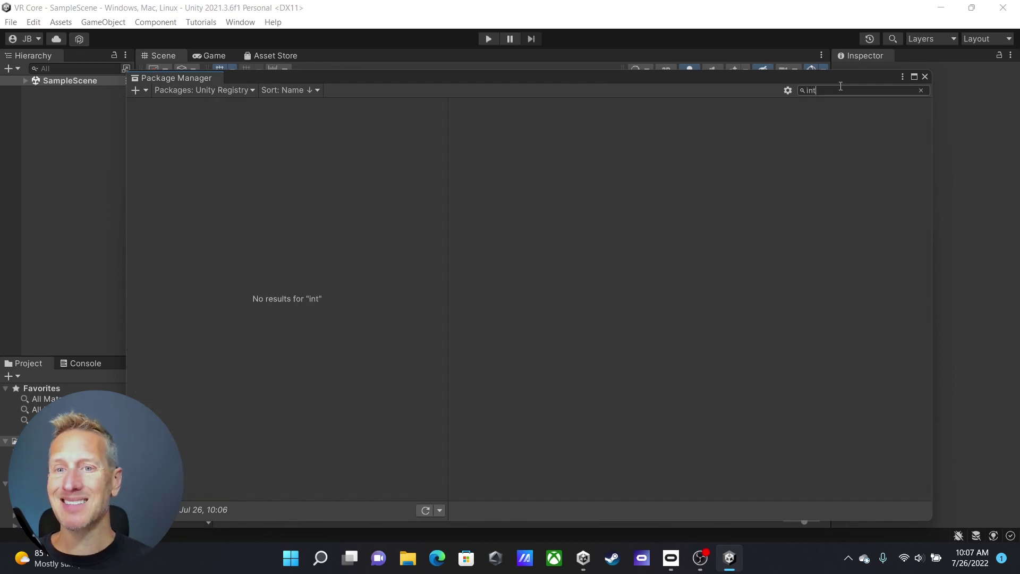
text(era)
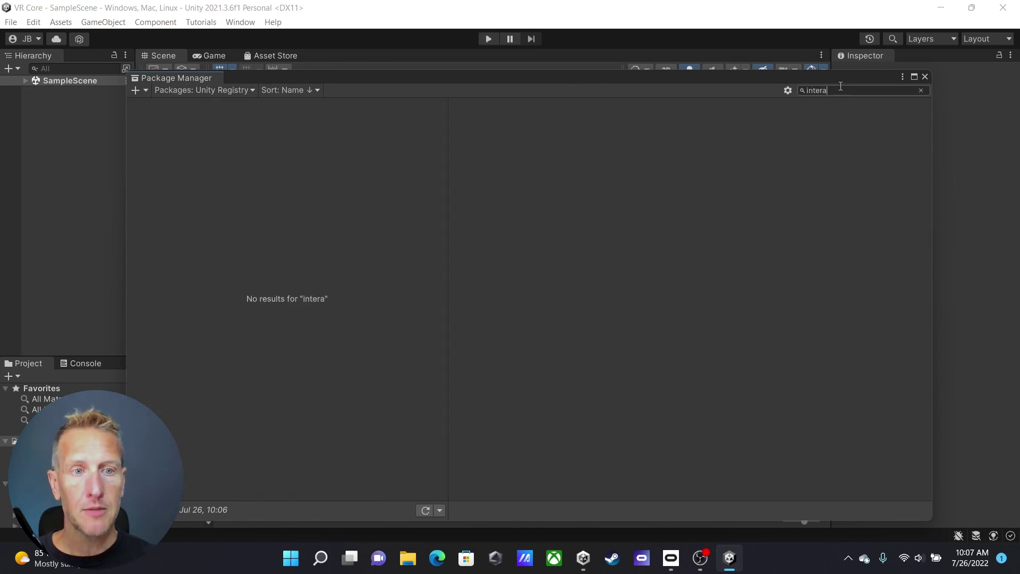
key(BackSpace)
key(BackSpace)
key(BackSpace)
key(BackSpace)
key(BackSpace)
key(BackSpace)
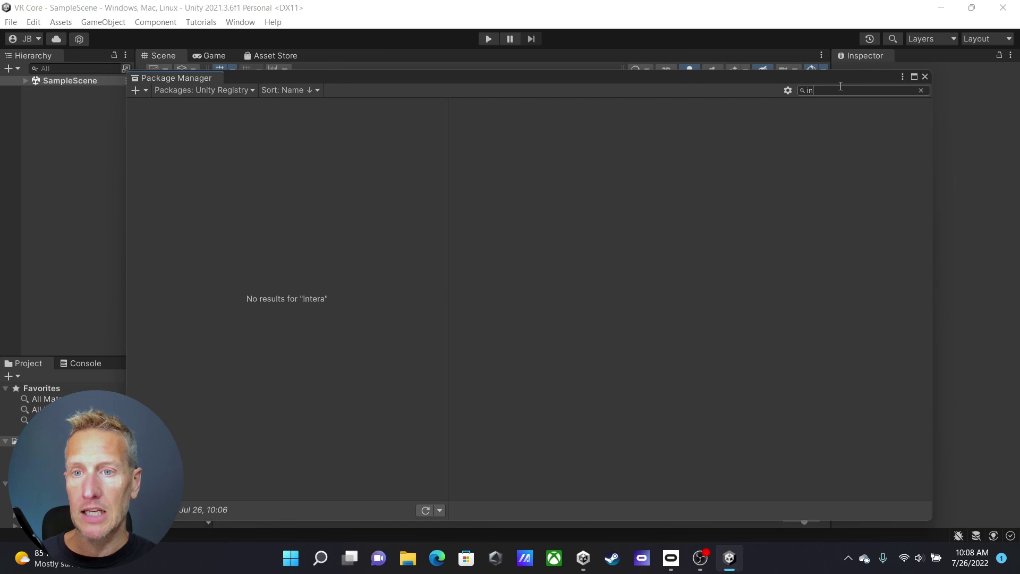
Start adding com.unity.xr.interaction.toolkit through Add package from git URL
click(145, 91)
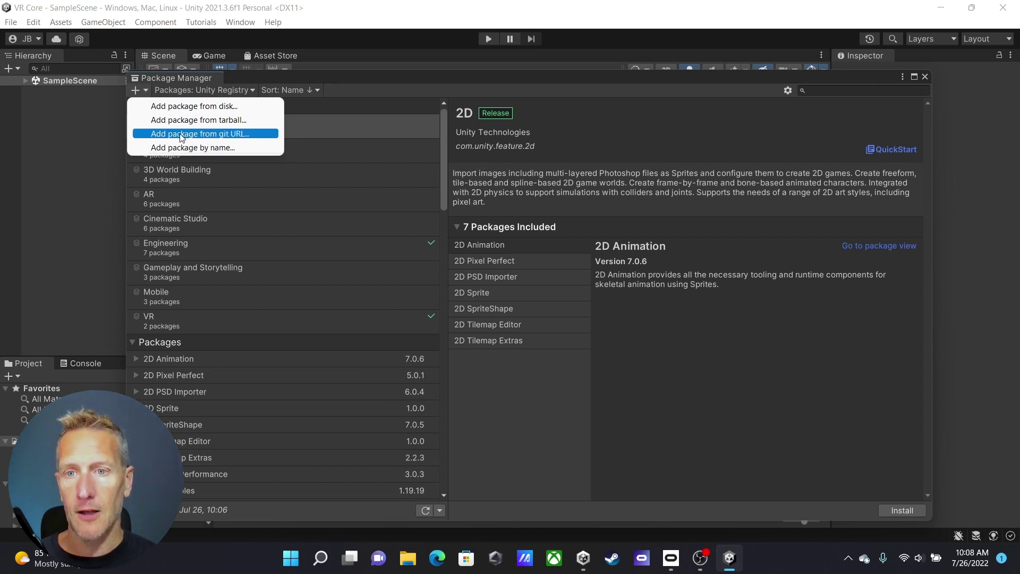
click(219, 134)
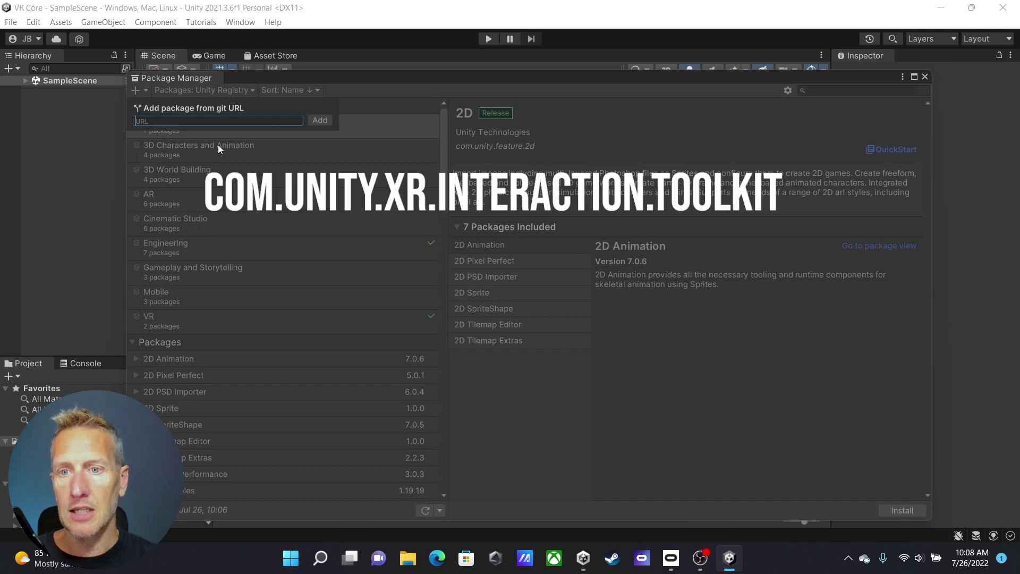
text(com.un)
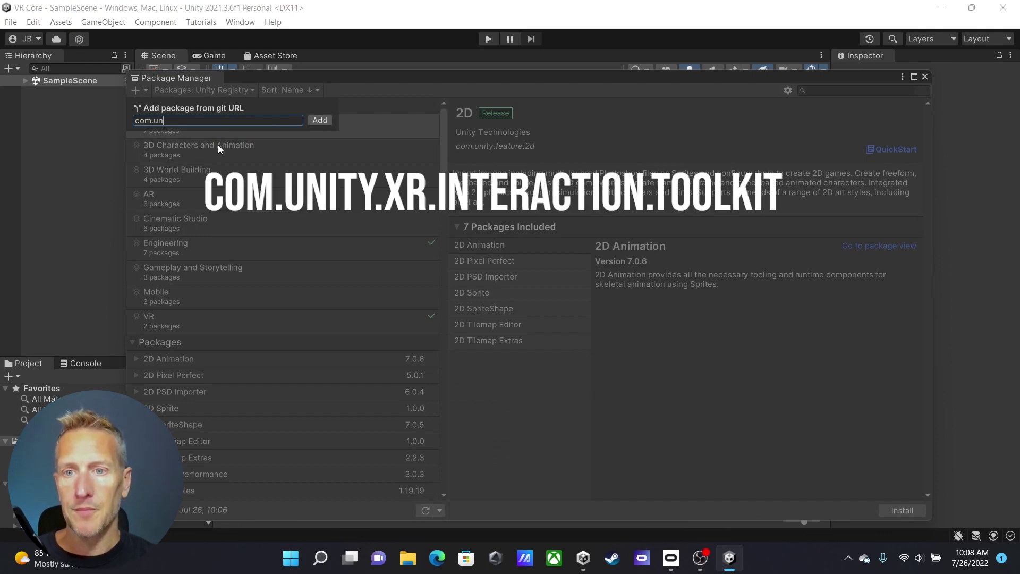
text(ity.x)
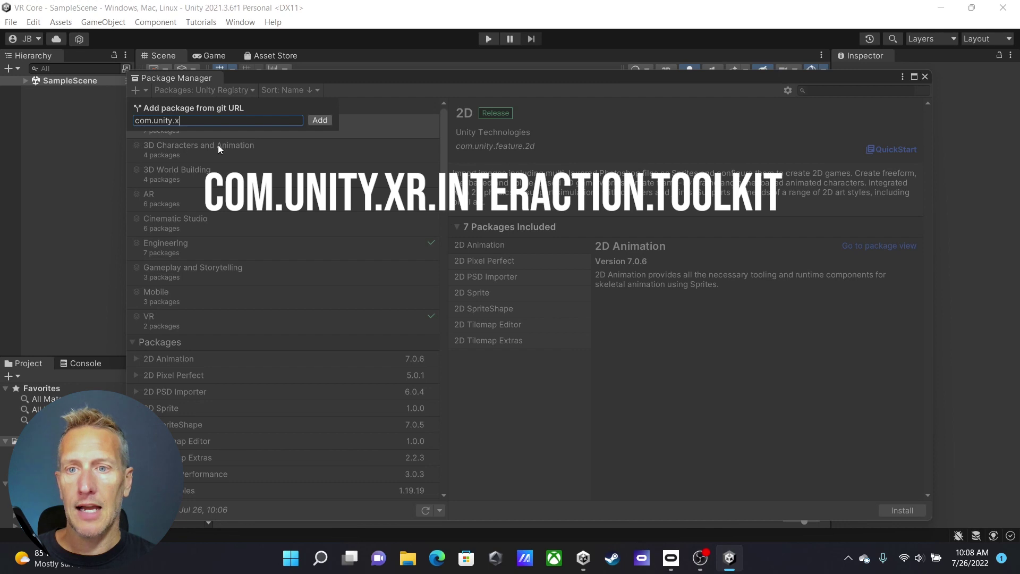
text(r.inte)
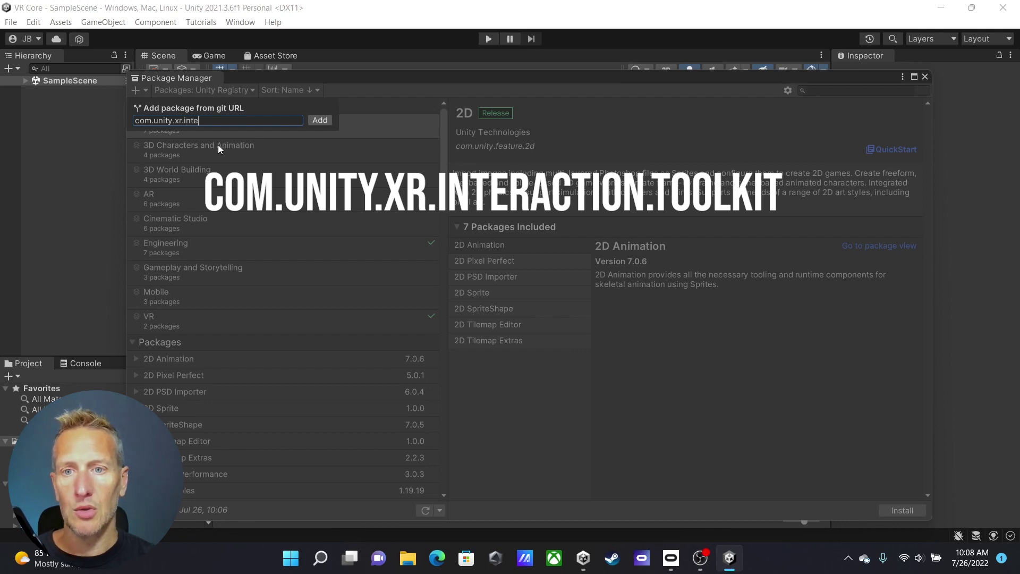
text(raction.toolkit)
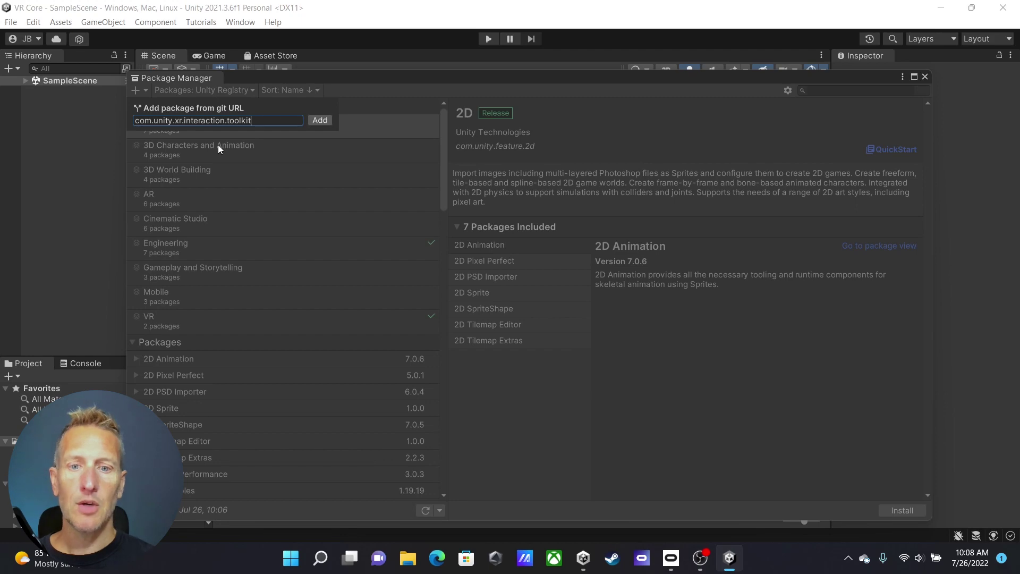
Install XR Interaction Toolkit 2.0.2 and approve the InteractionLayerMask update prompt
key(Return)
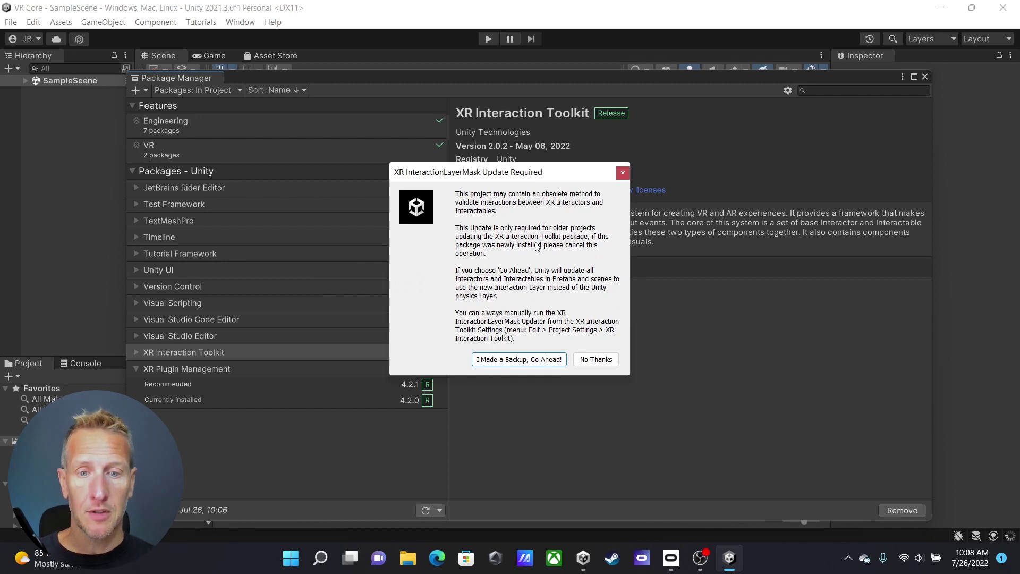
click(498, 358)
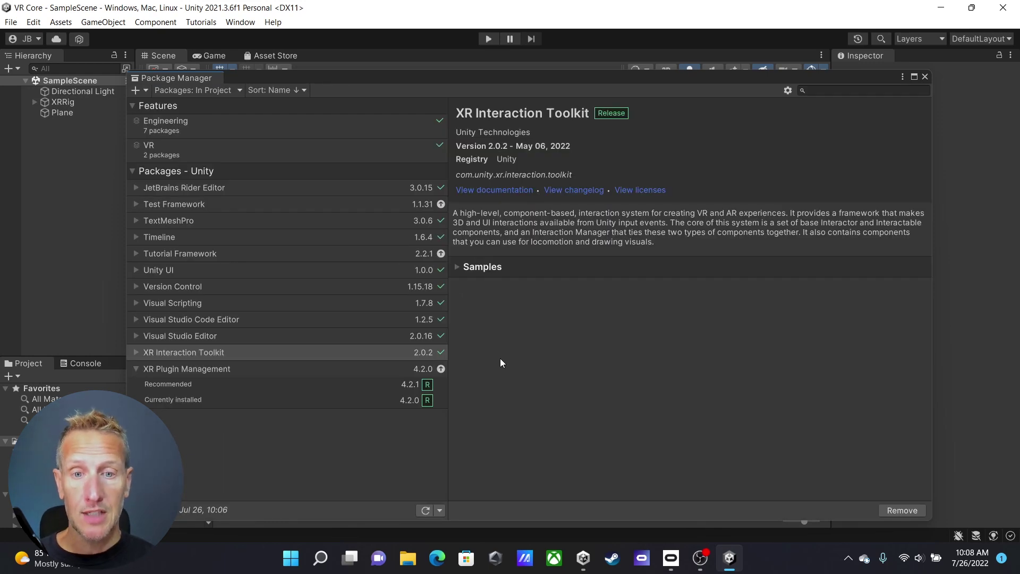
Import the toolkit's Starter Assets sample, then close the Package Manager
click(458, 266)
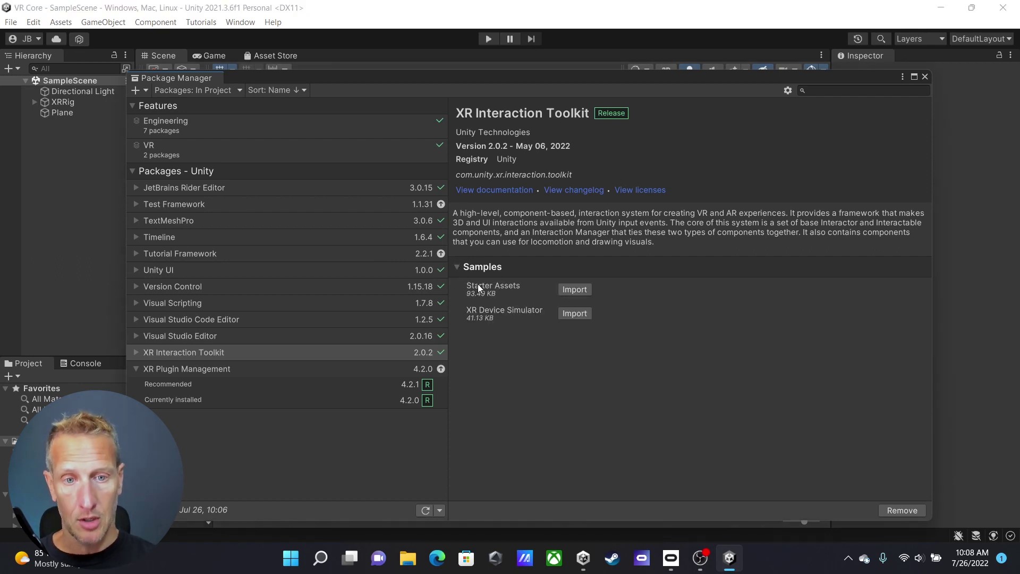
click(576, 289)
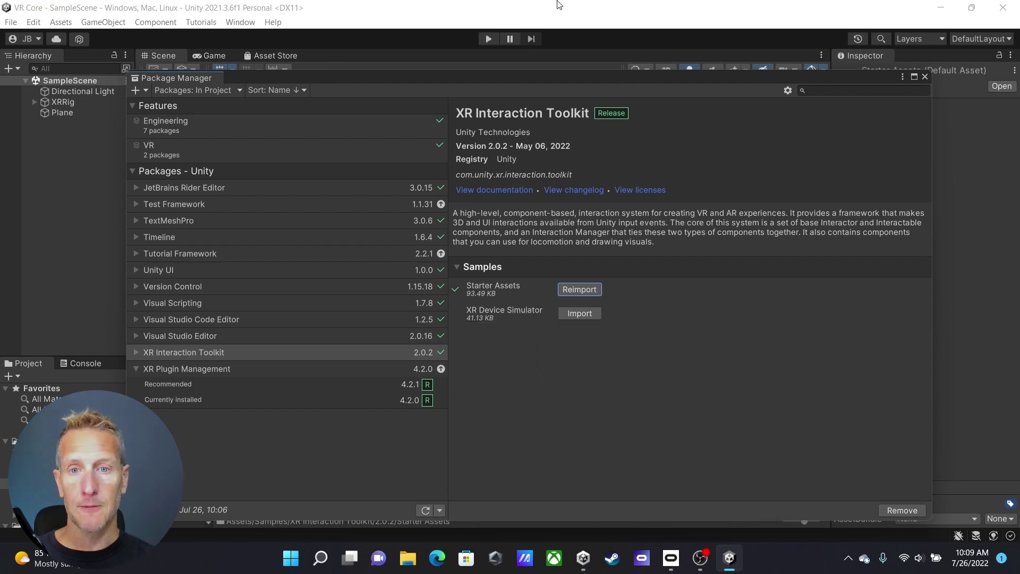
click(925, 77)
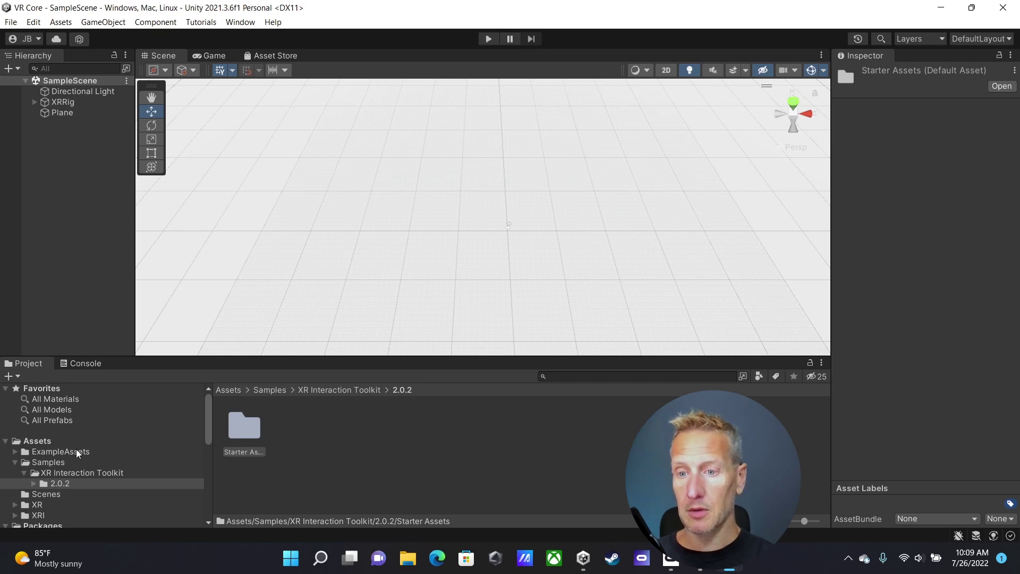
Open Assets/Samples/XR Interaction Toolkit/2.0.2/Starter Assets in the Project window
click(45, 463)
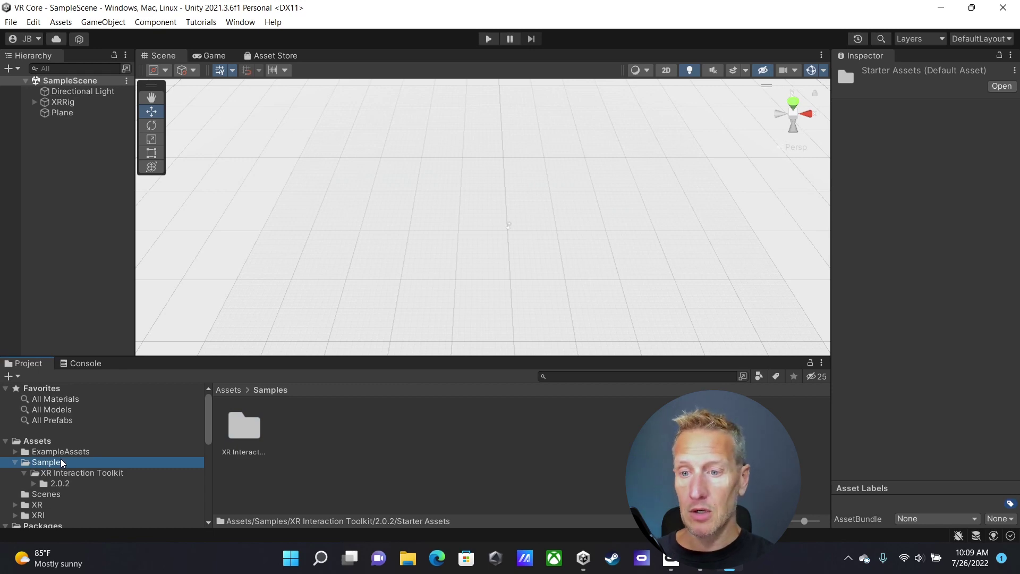
click(34, 484)
click(55, 494)
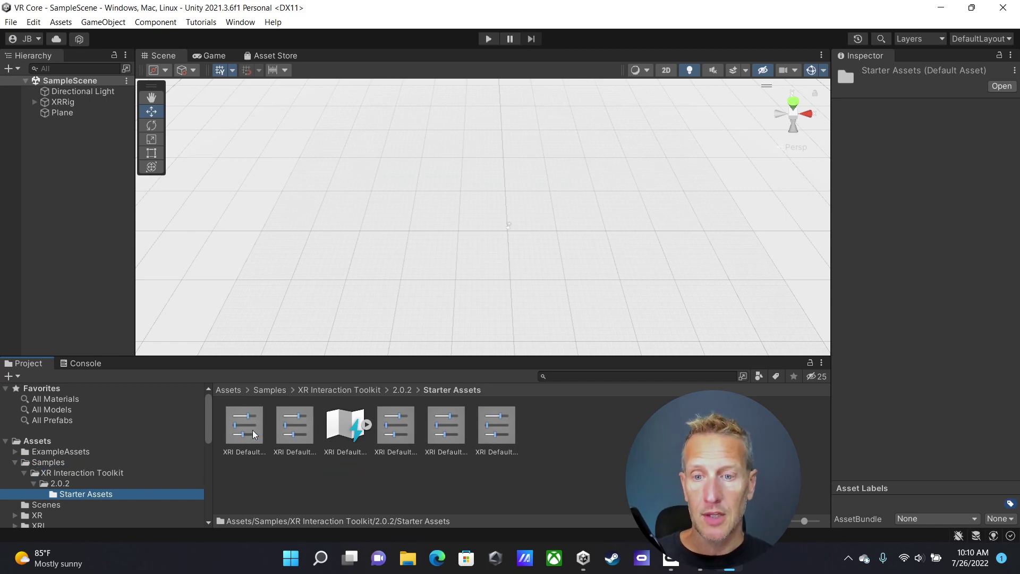
Inspect the XRI Default presets and add Continuous Move as its provider's default
click(312, 418)
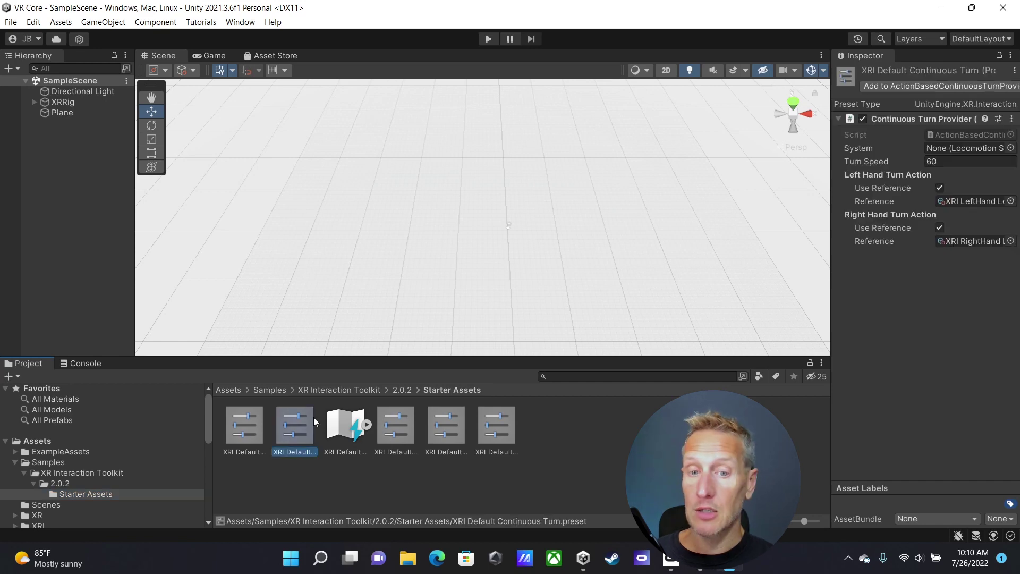
click(394, 420)
click(453, 422)
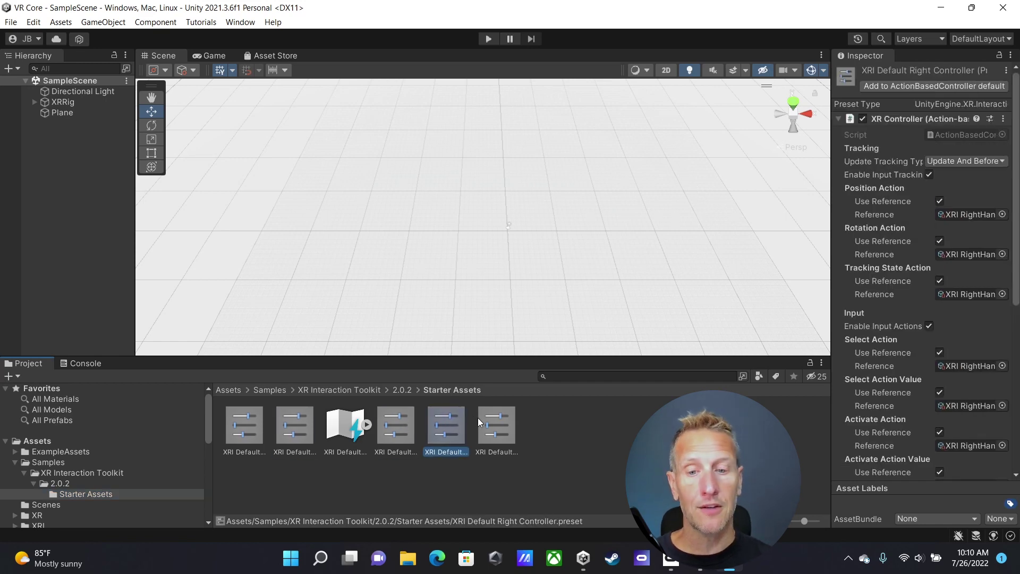
click(497, 421)
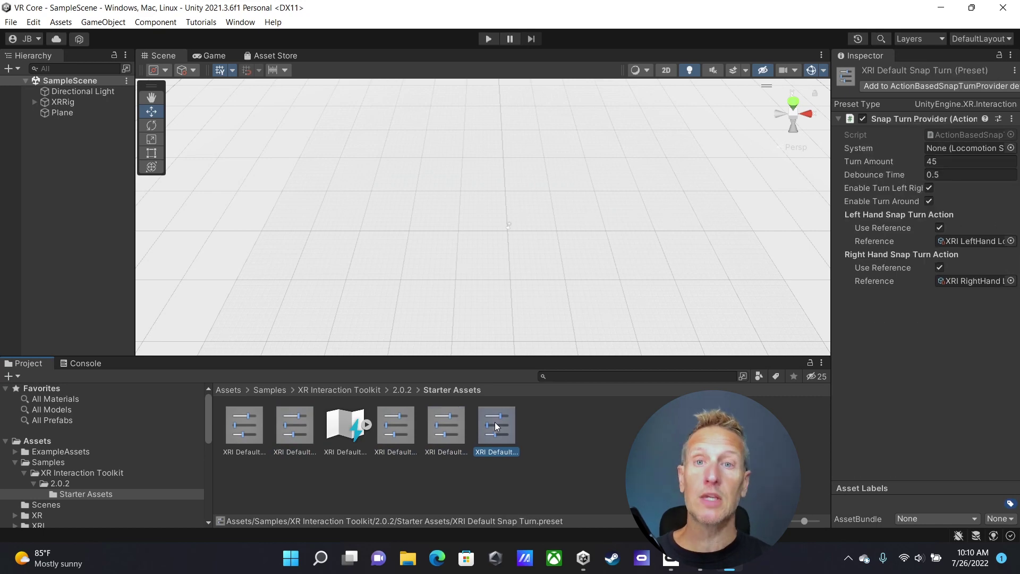
click(232, 427)
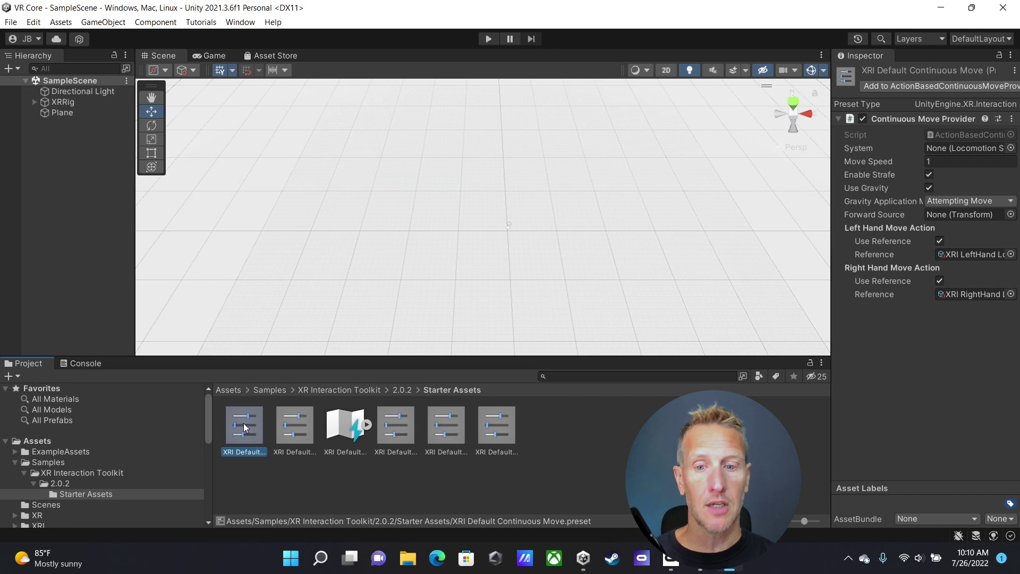
click(915, 87)
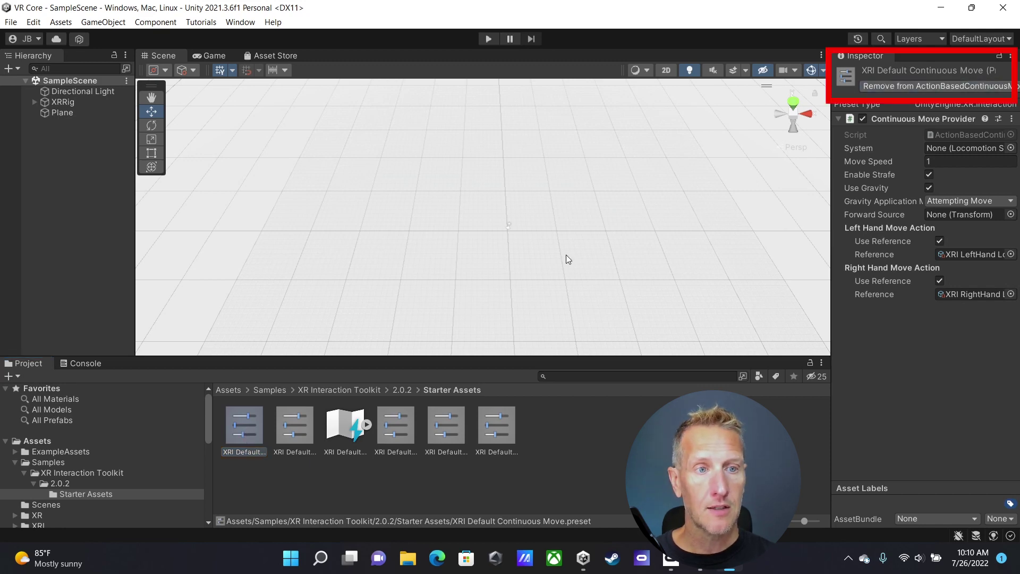
click(292, 422)
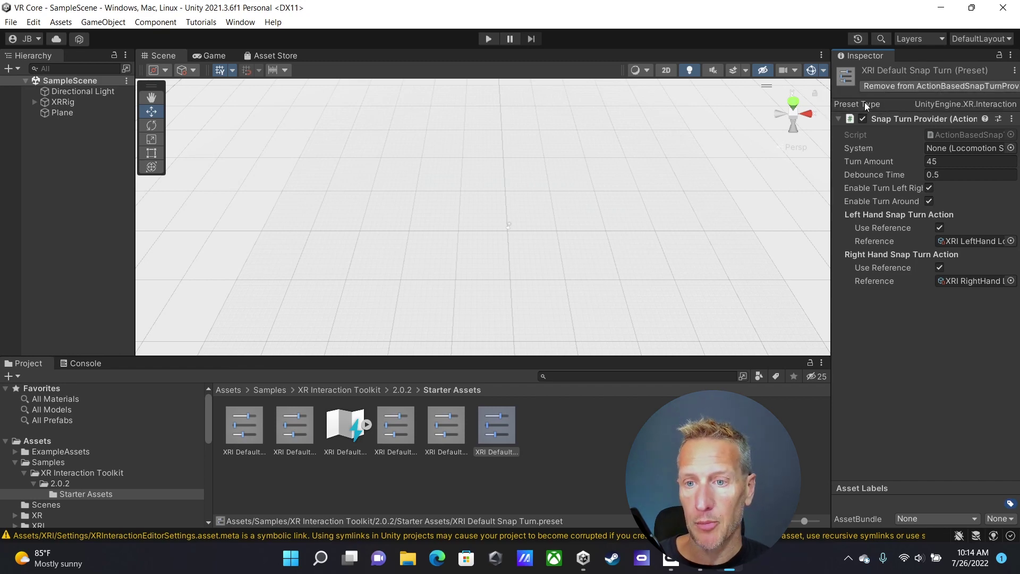
In the Preset Manager, filter Right Controller by 'right' and Left Controller by 'left'
click(34, 22)
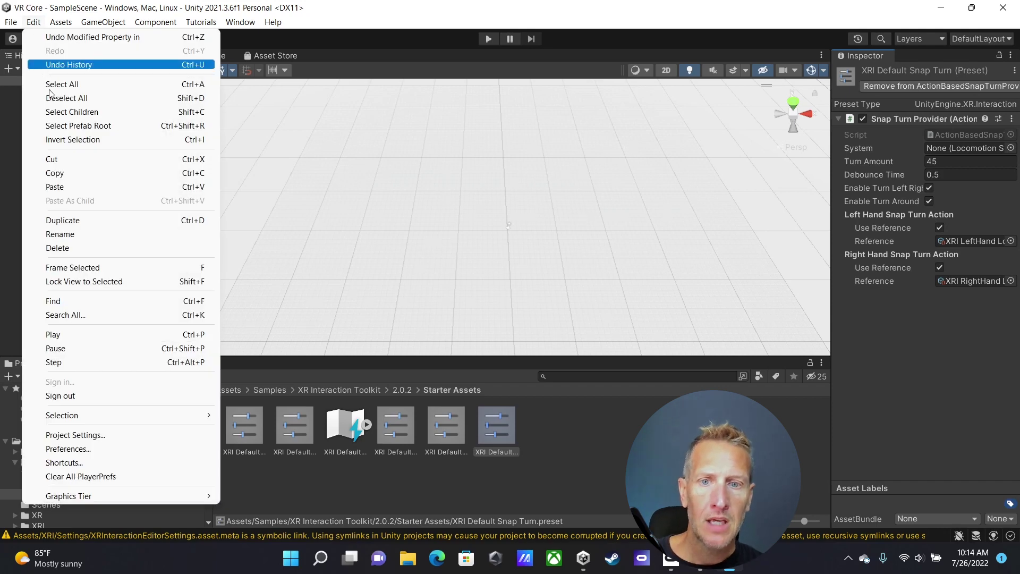
click(90, 434)
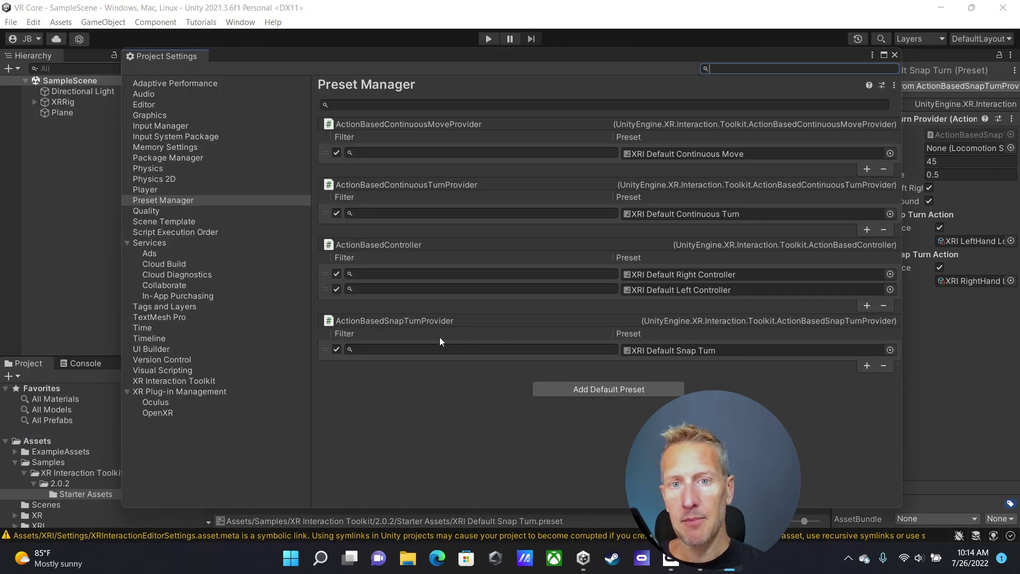
click(147, 201)
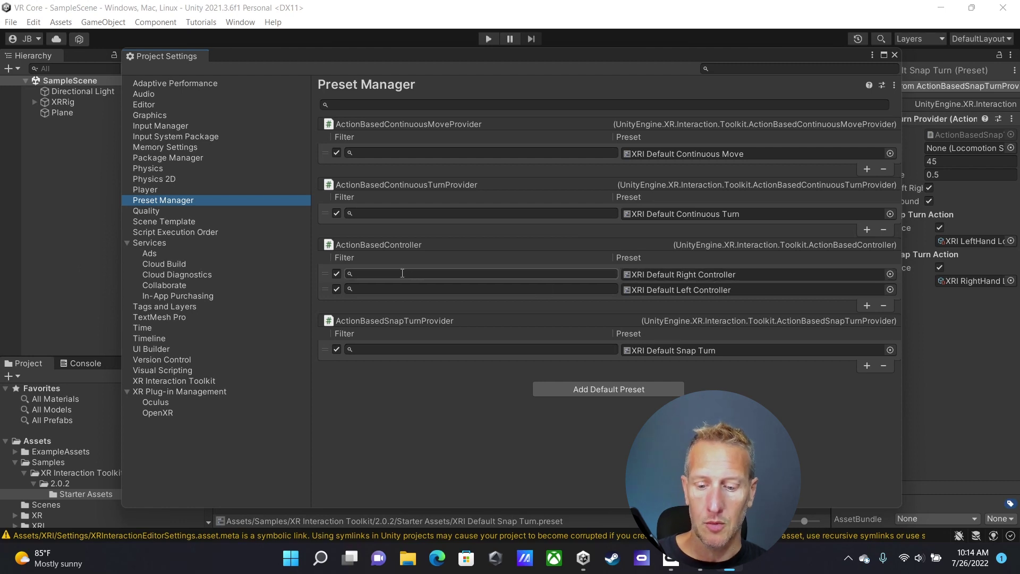
click(356, 274)
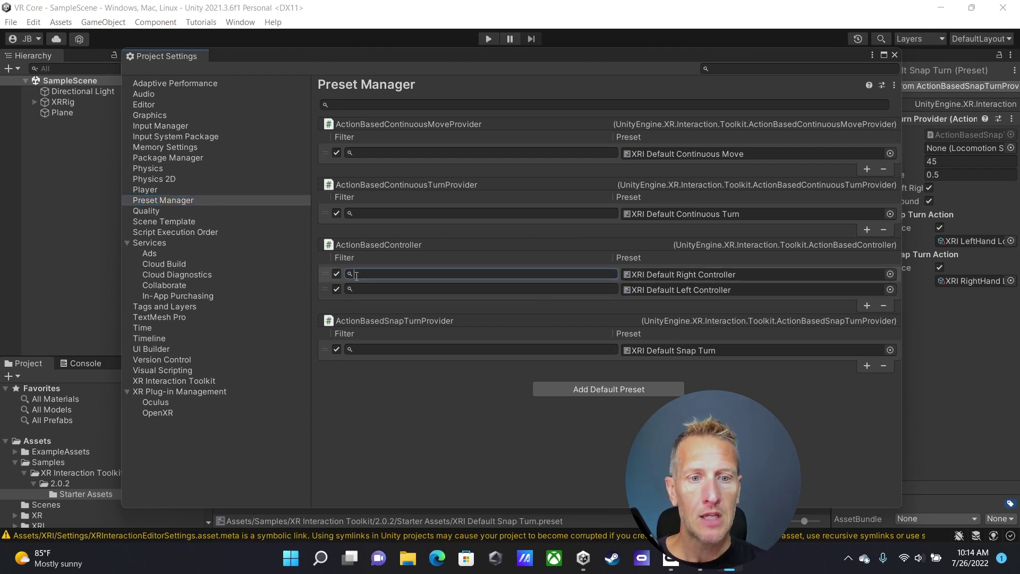
text(right)
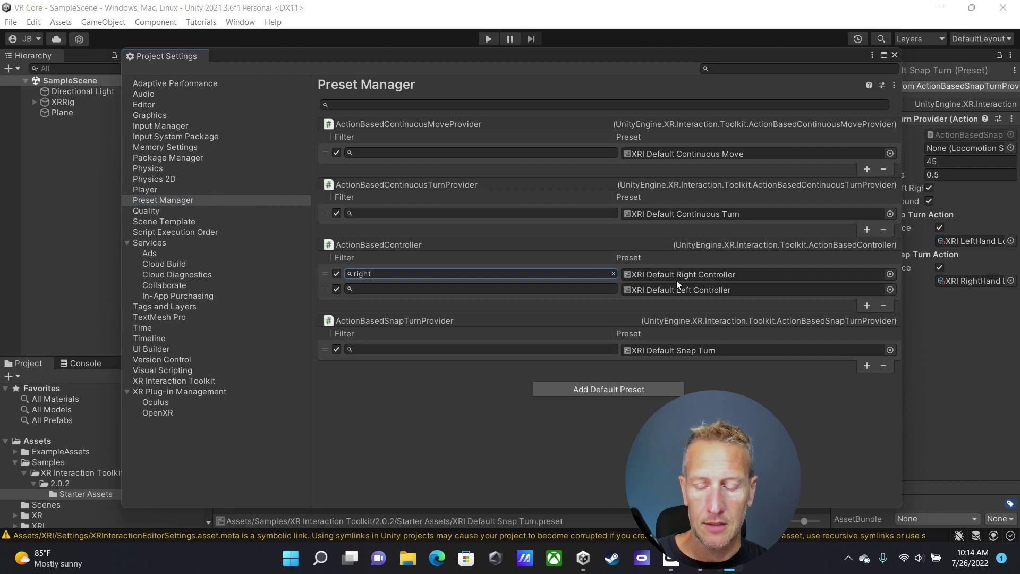
click(364, 289)
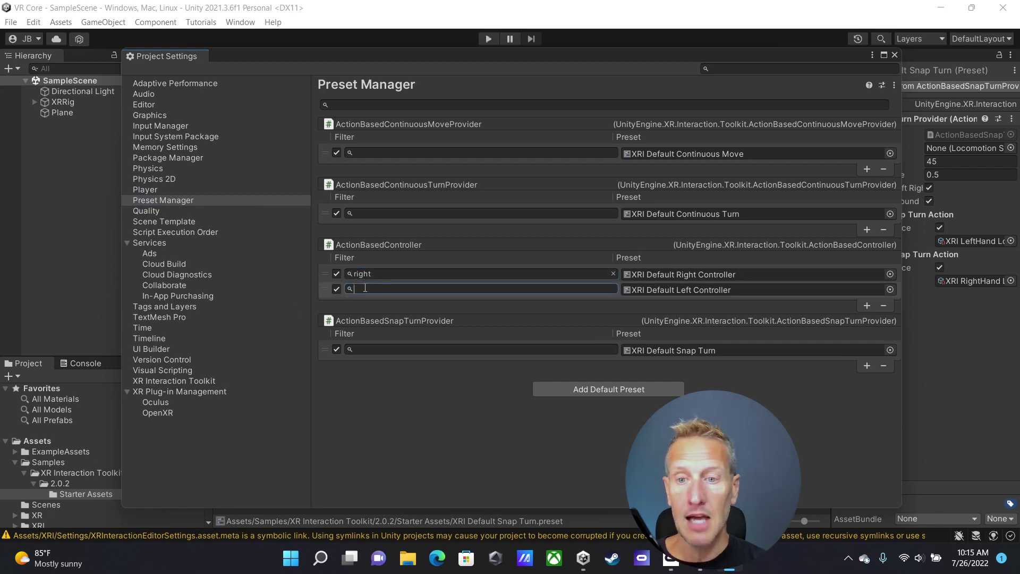
text(left)
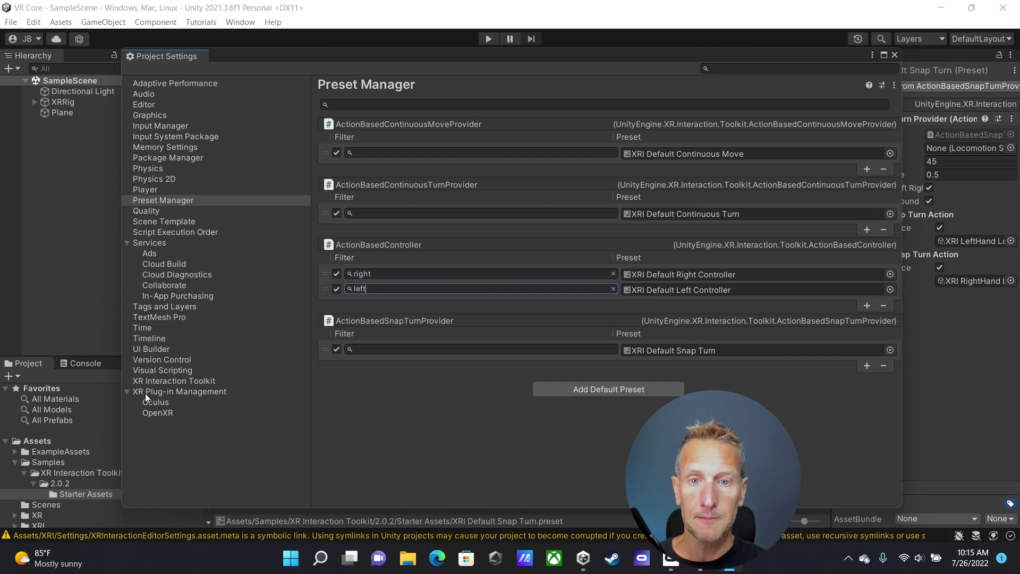
click(155, 412)
Open OpenXR's Project Validation from XR Plug-in Management, showing the missing interaction profile
click(168, 391)
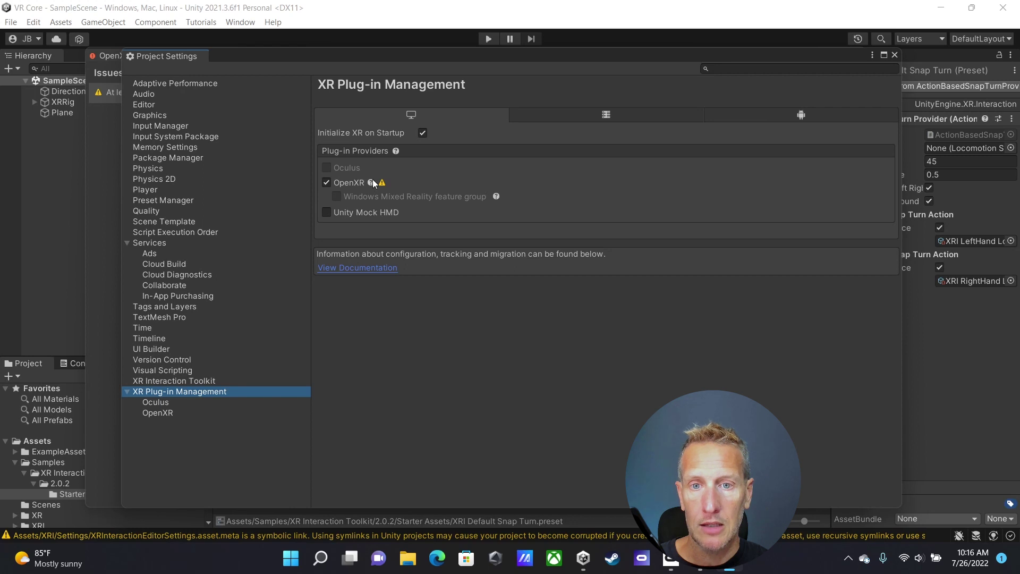
mouse_move(383, 184)
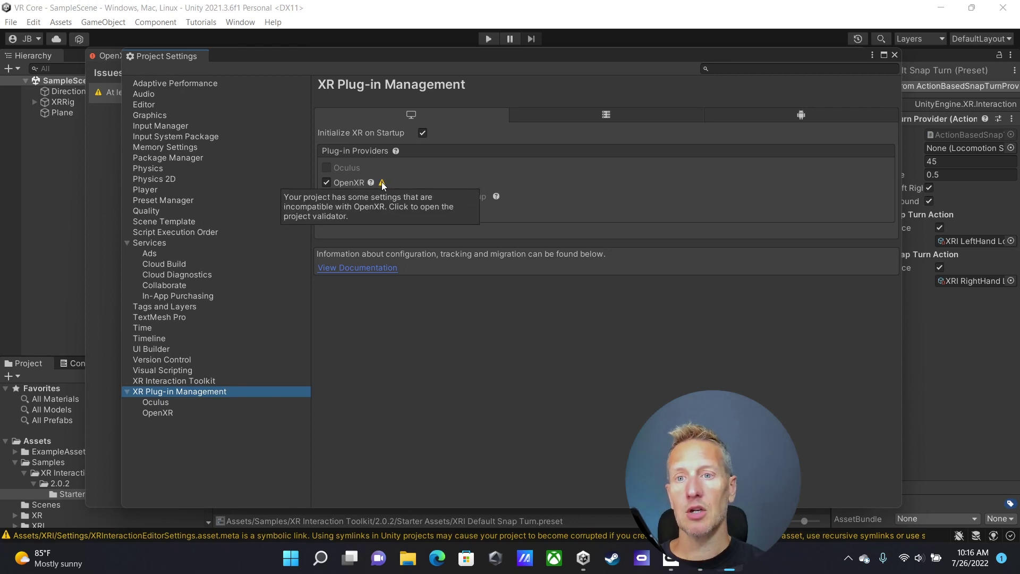
click(382, 182)
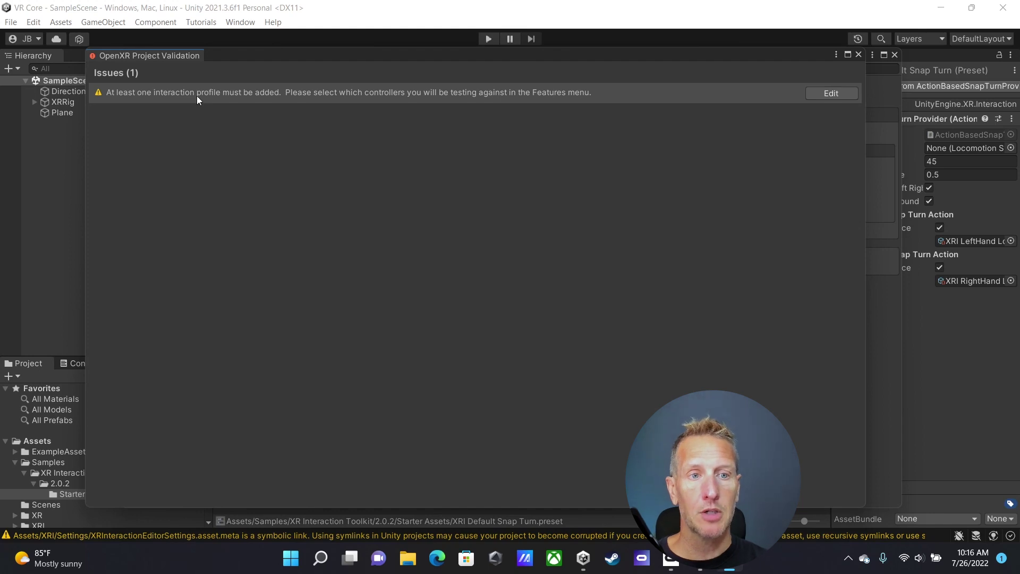
Add the Oculus Touch Controller Profile as OpenXR's interaction profile
click(824, 91)
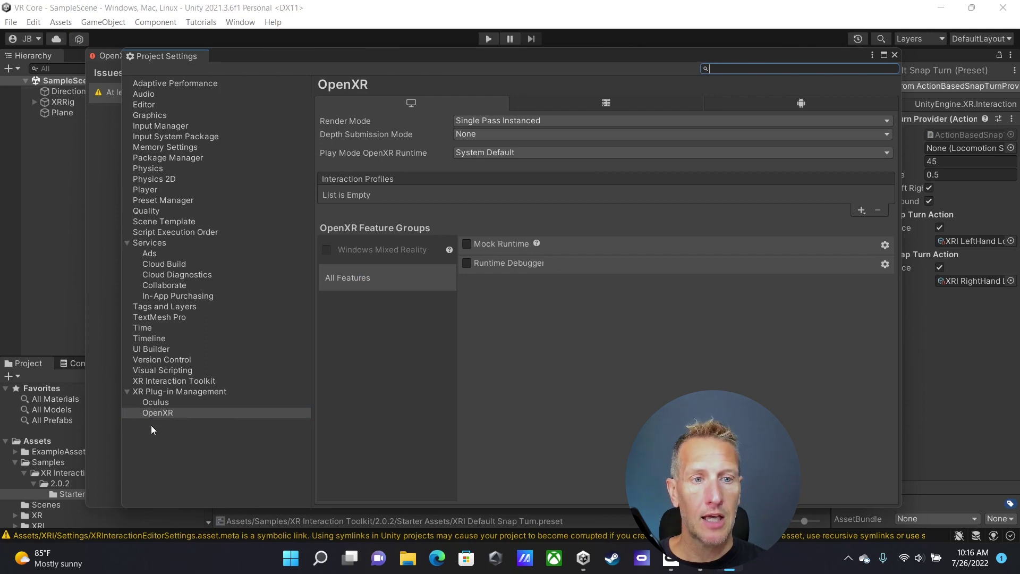
click(861, 209)
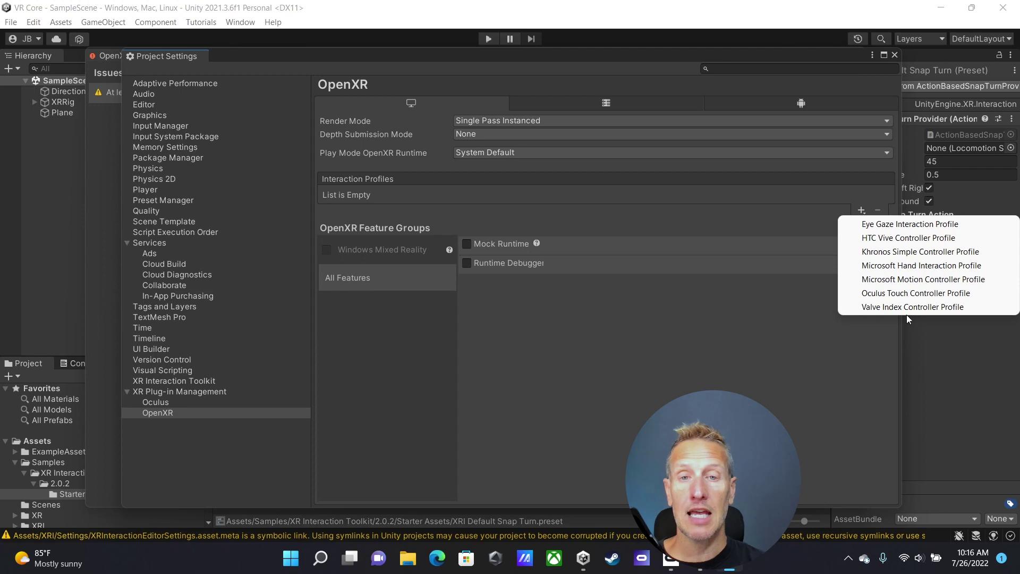
click(885, 295)
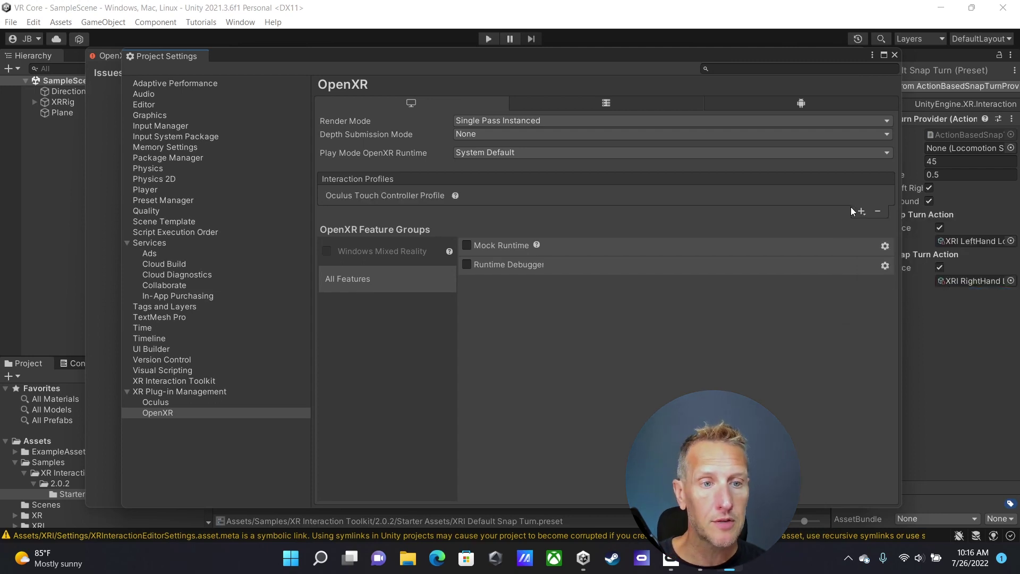
click(861, 211)
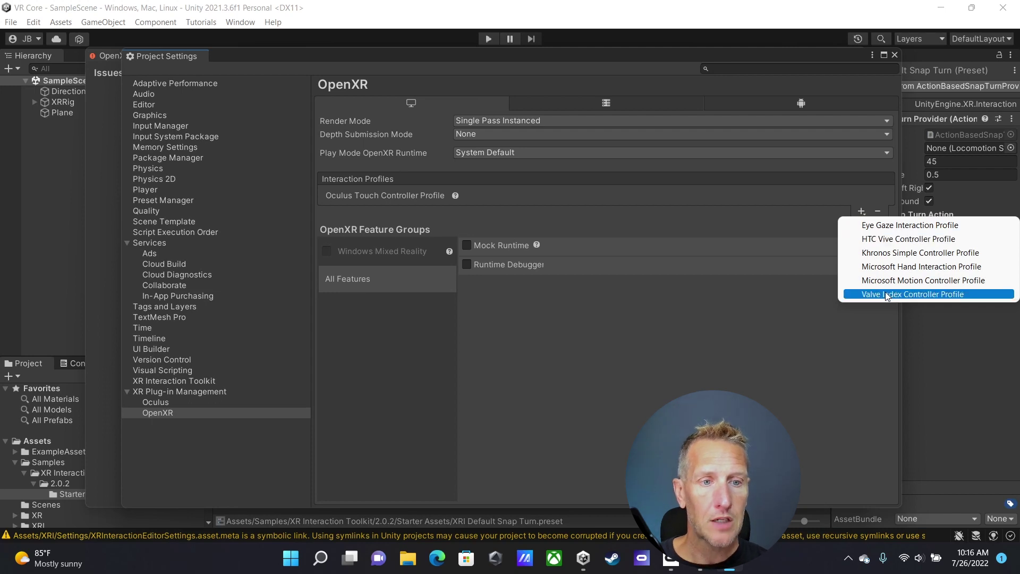
click(363, 175)
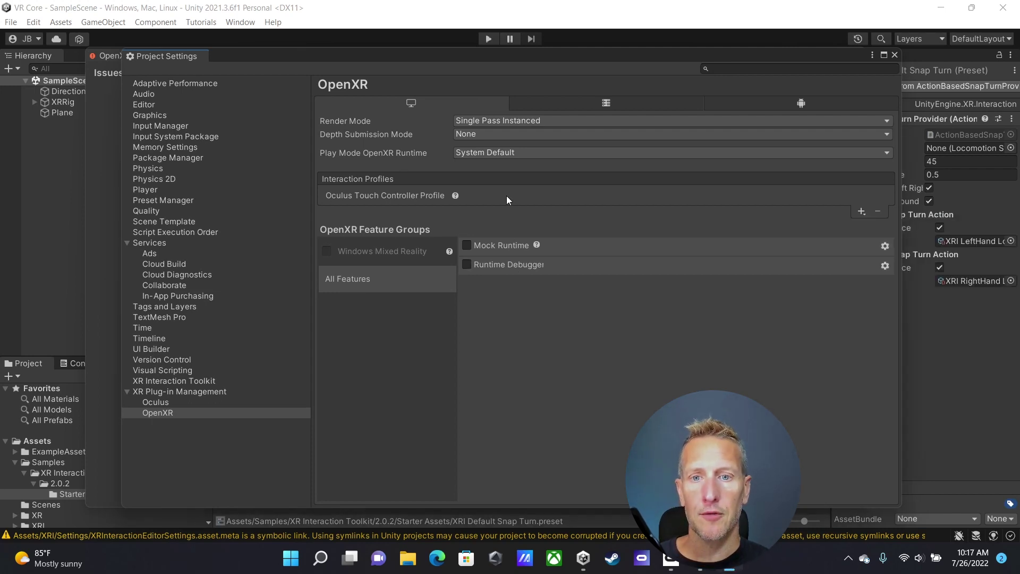
Set OpenXR's render mode to Multi-pass
click(488, 121)
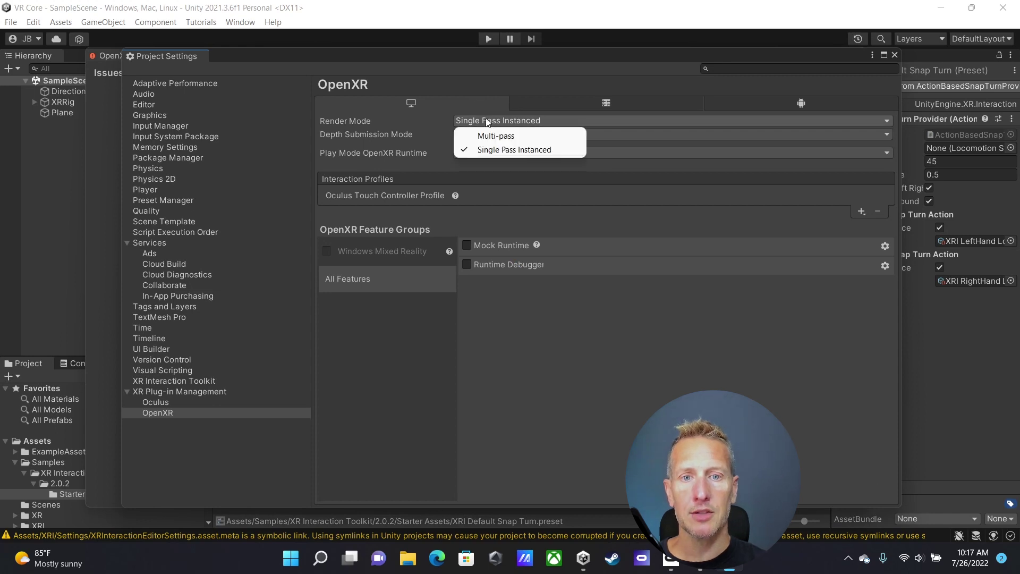
click(495, 135)
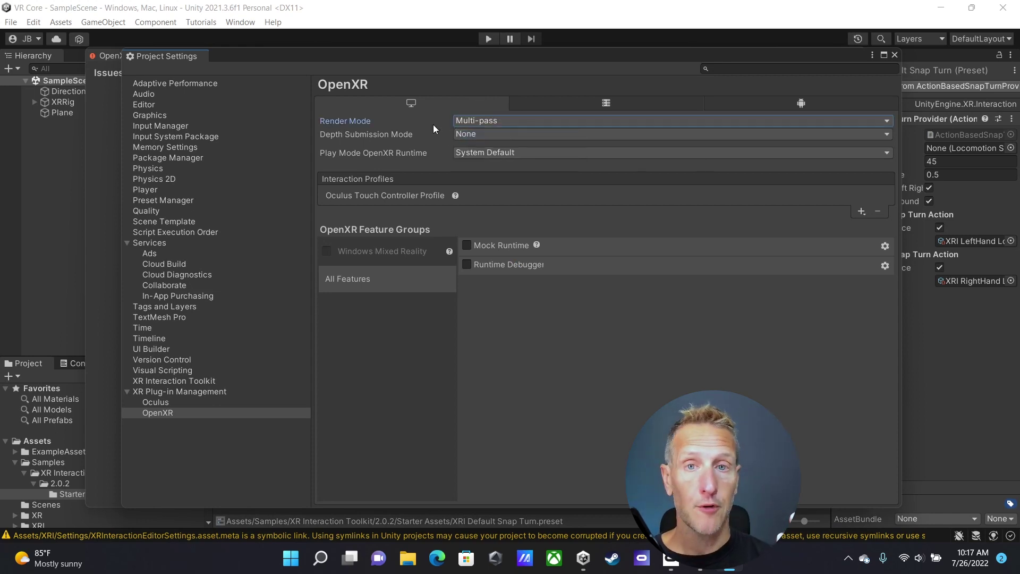
click(162, 392)
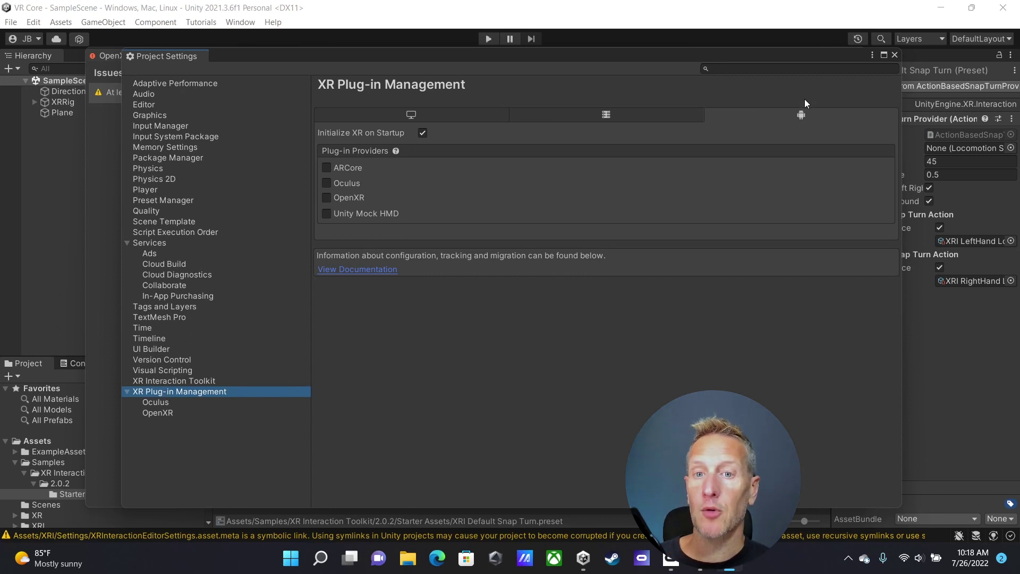
Tick Oculus as the Android plug-in provider and view its Quest/Quest 2 settings
click(327, 183)
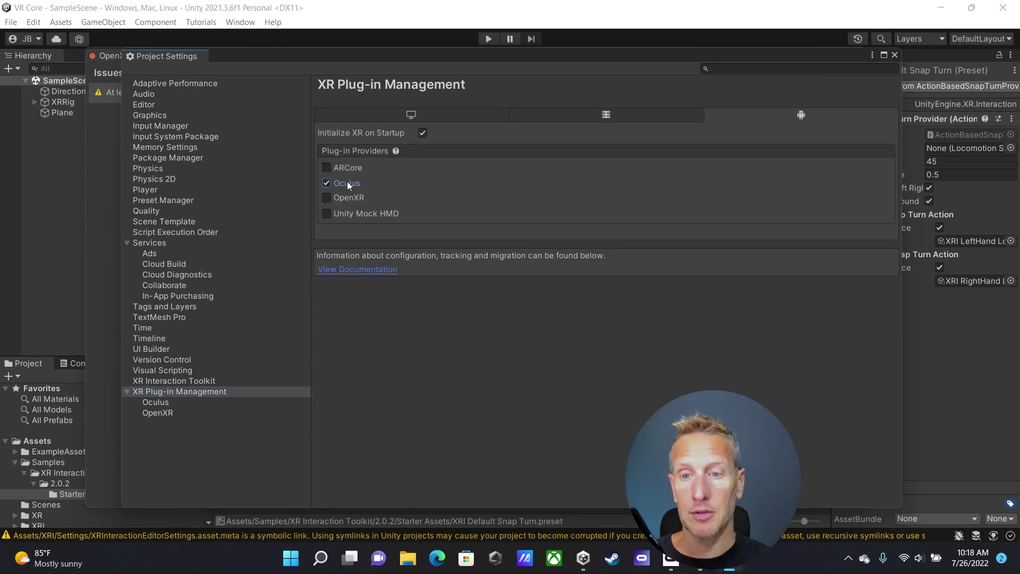
click(157, 403)
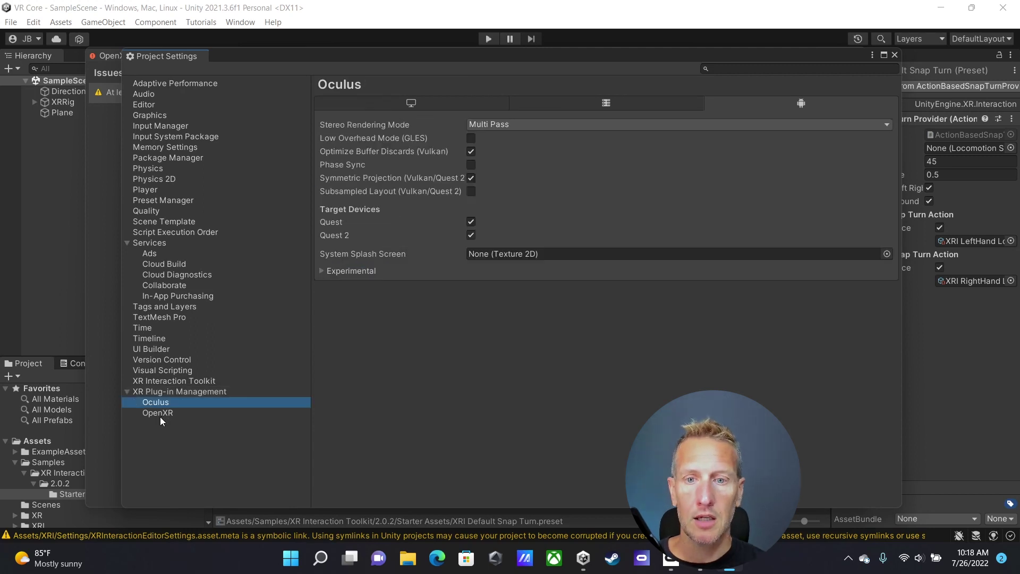